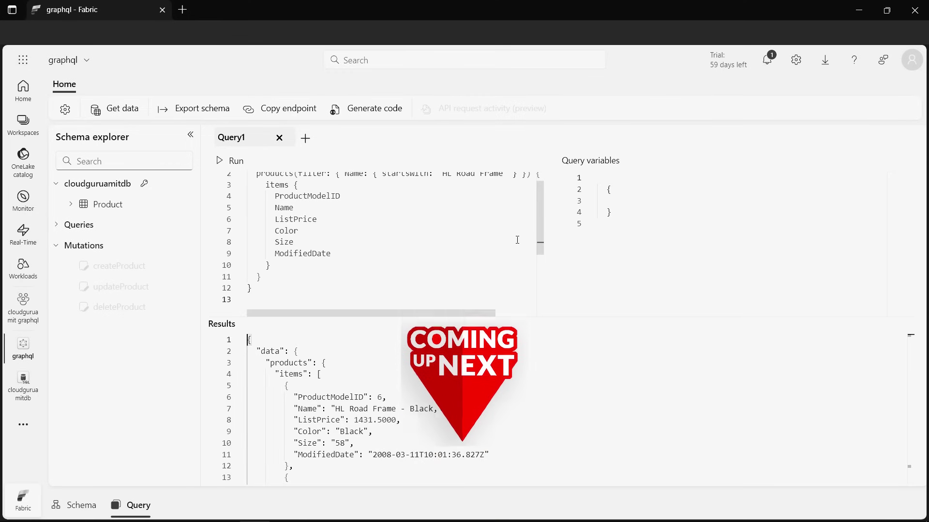
pyautogui.scroll(-10, 435, 406)
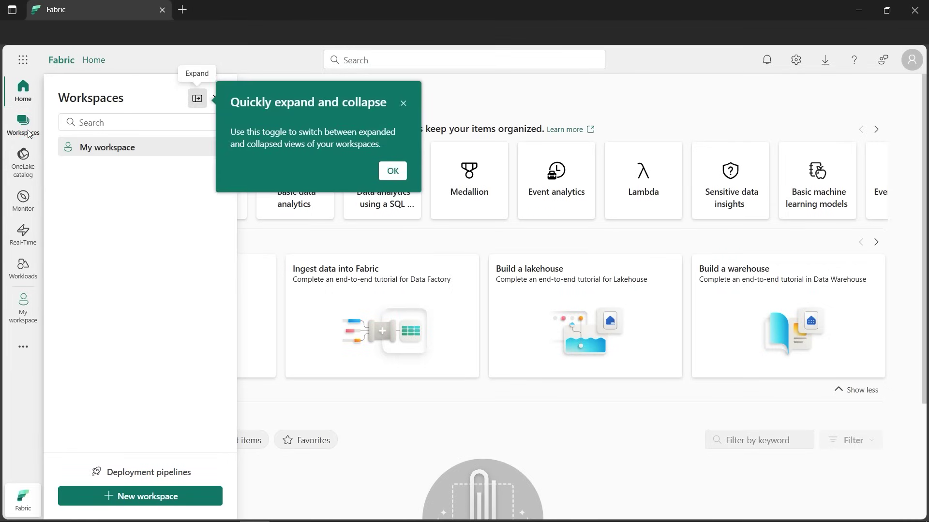
# Create and open the 'cloudguruamit graphql' workspace on the free trial, dismissing the intro tips.
pyautogui.click(391, 171)
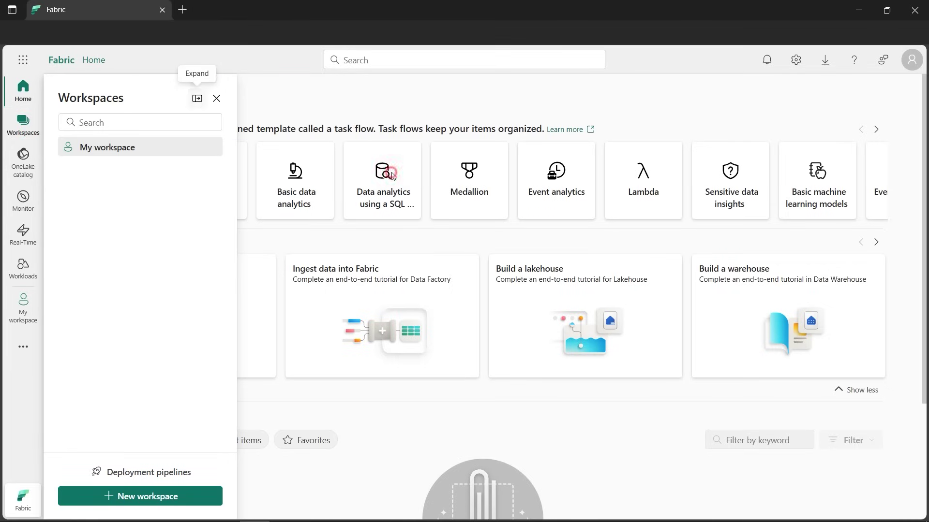
pyautogui.click(158, 497)
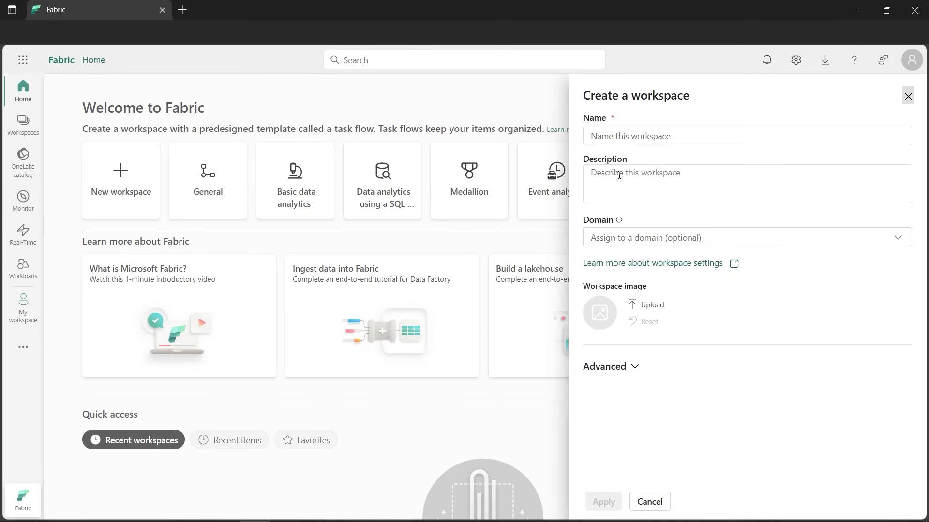
pyautogui.click(639, 136)
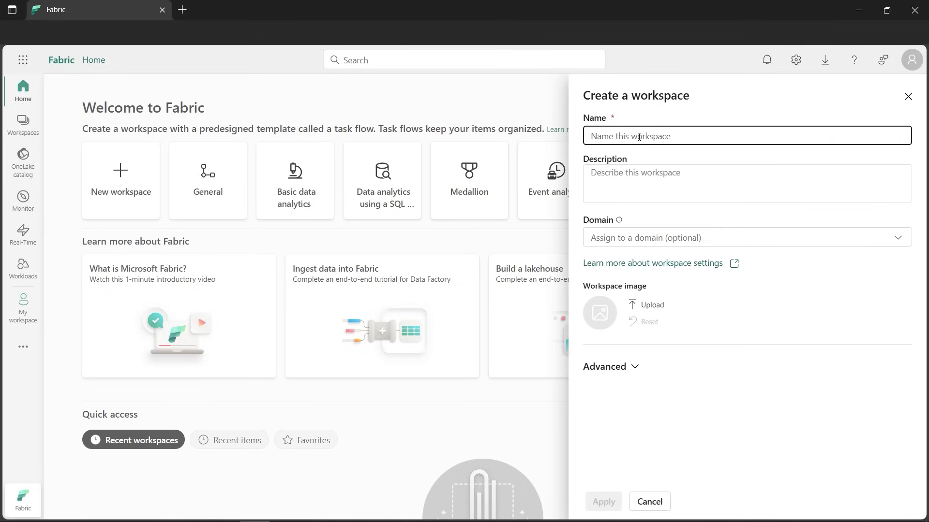
pyautogui.write('cloudguruamit graphql')
pyautogui.click(604, 502)
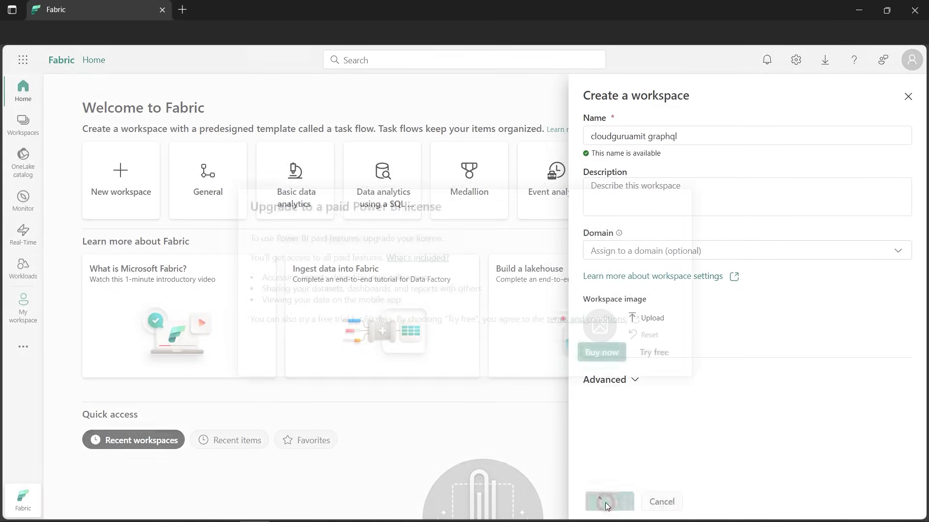
pyautogui.click(656, 353)
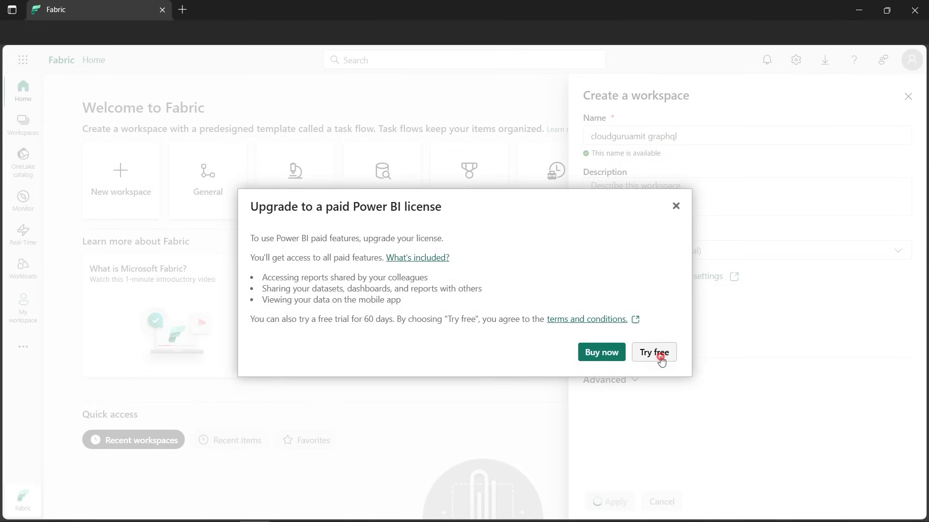
pyautogui.click(594, 317)
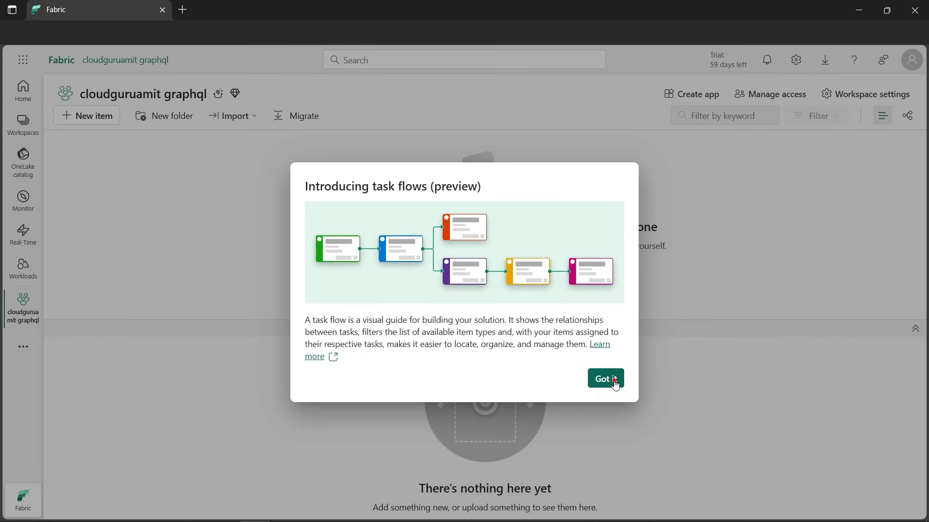
pyautogui.click(612, 380)
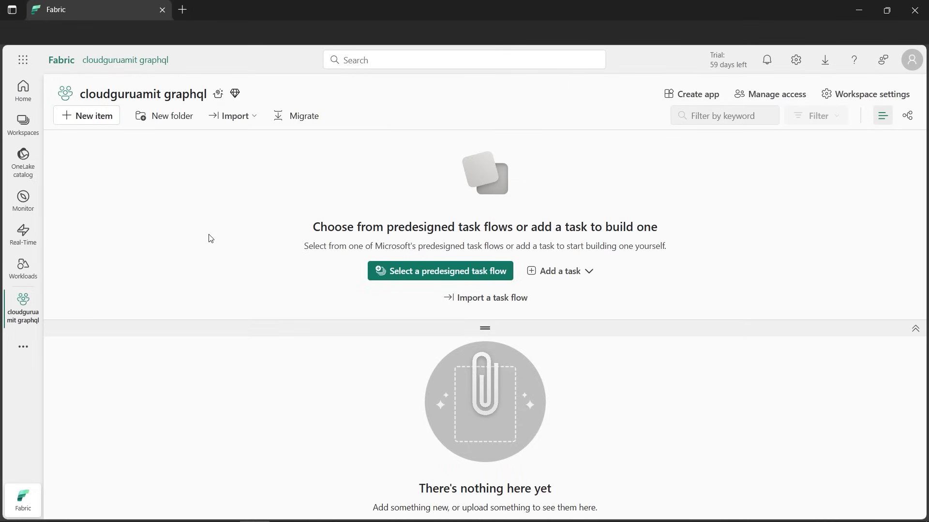
# Create the SQL database (preview) 'cloudguruamitdb' from the Databases section of the create page.
pyautogui.click(23, 353)
pyautogui.click(82, 306)
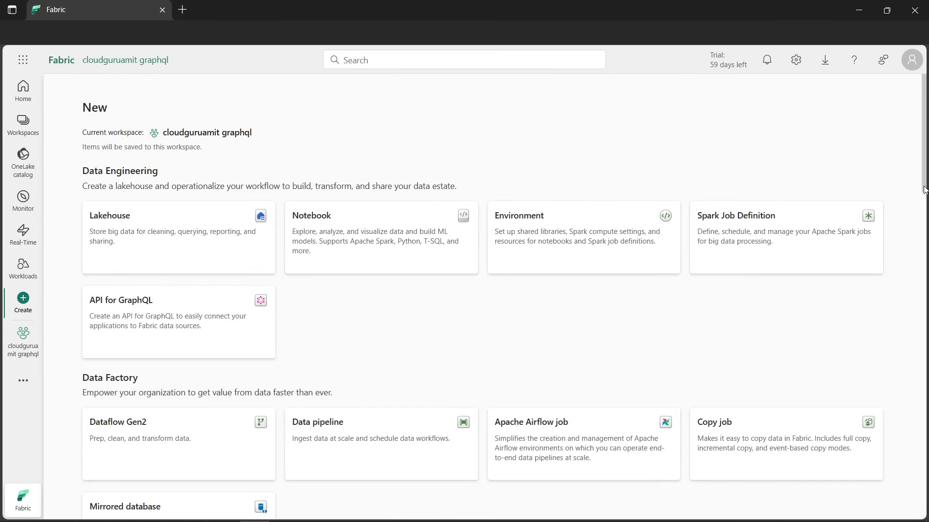
pyautogui.scroll(-5, 912, 286)
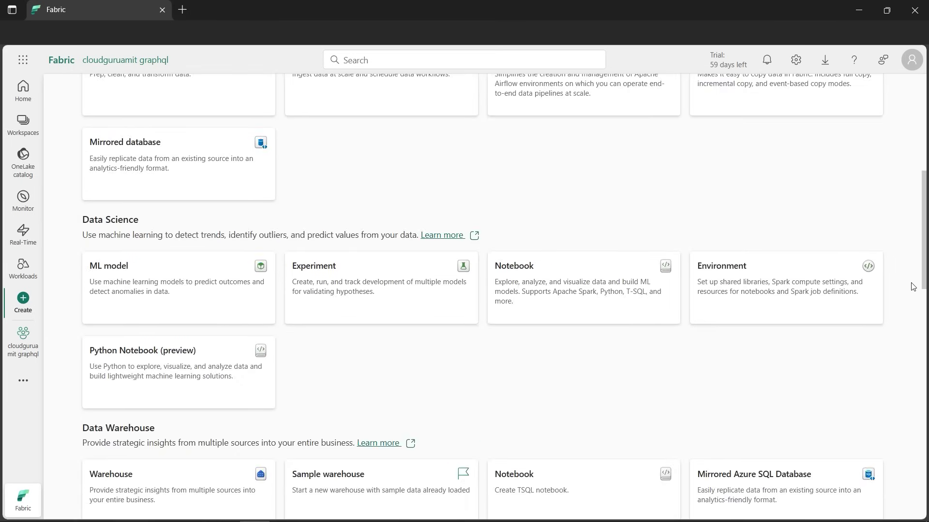
pyautogui.scroll(-3, 912, 286)
pyautogui.scroll(-4, 912, 304)
pyautogui.scroll(-2, 900, 399)
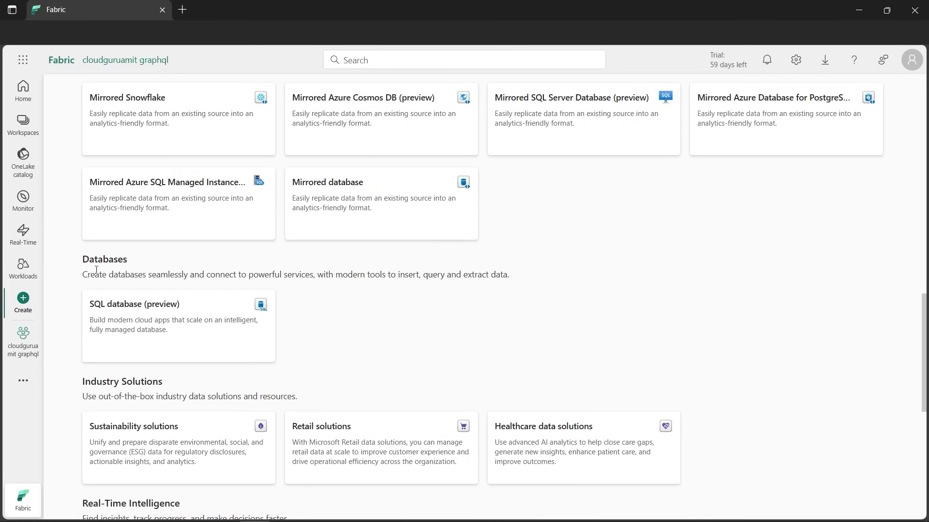
pyautogui.click(125, 312)
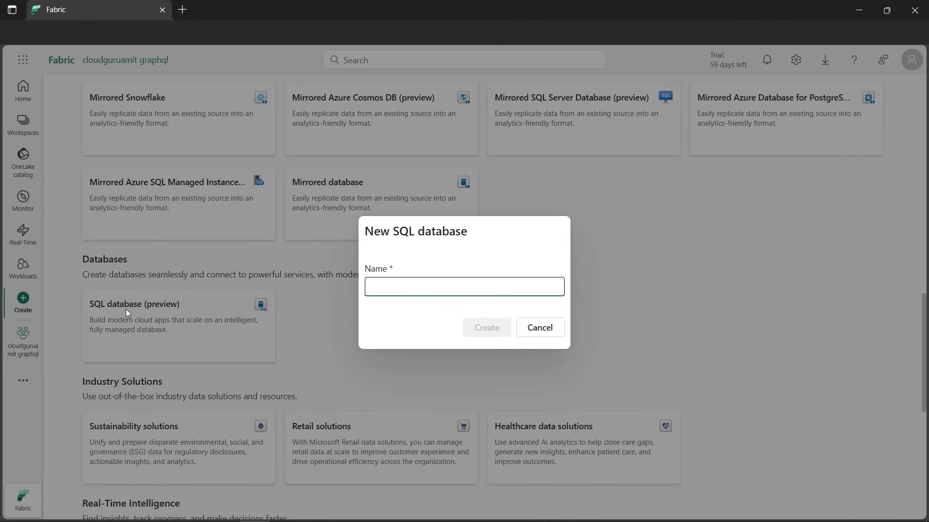
pyautogui.write('cloudguruamitdb')
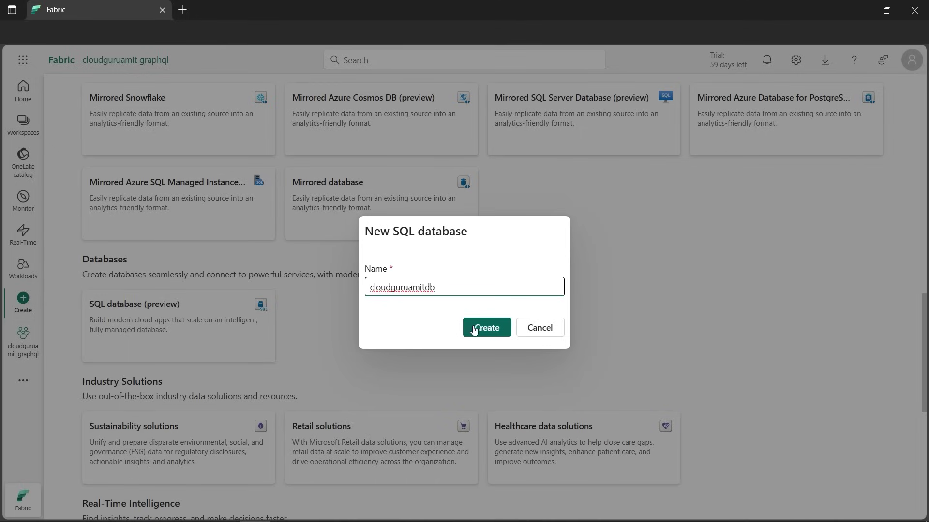
pyautogui.click(486, 330)
pyautogui.click(485, 328)
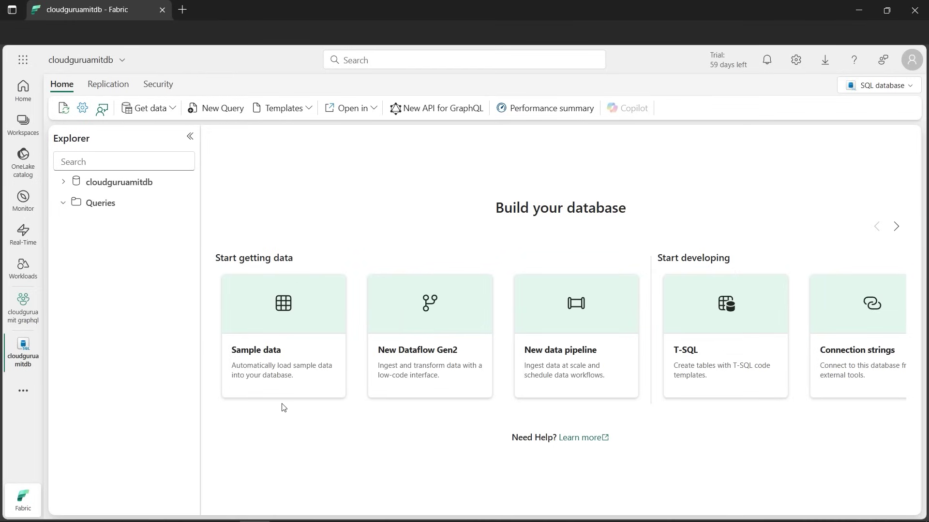
# Import the sample data, then expand cloudguruamitdb to show its dbo and SalesLT schemas.
pyautogui.click(274, 349)
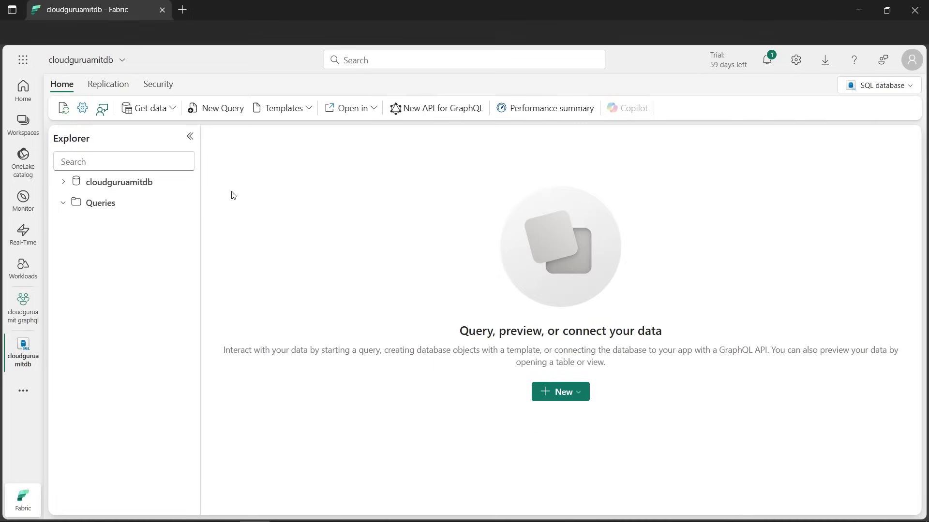
pyautogui.click(63, 182)
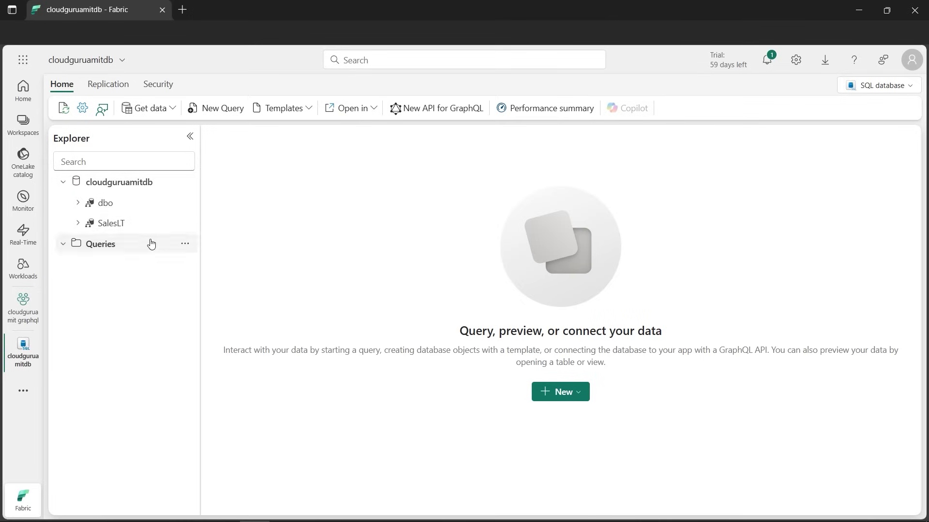
# Run Select Top 1000 Rows on SalesLT.Product, returning 295 product rows.
pyautogui.click(79, 223)
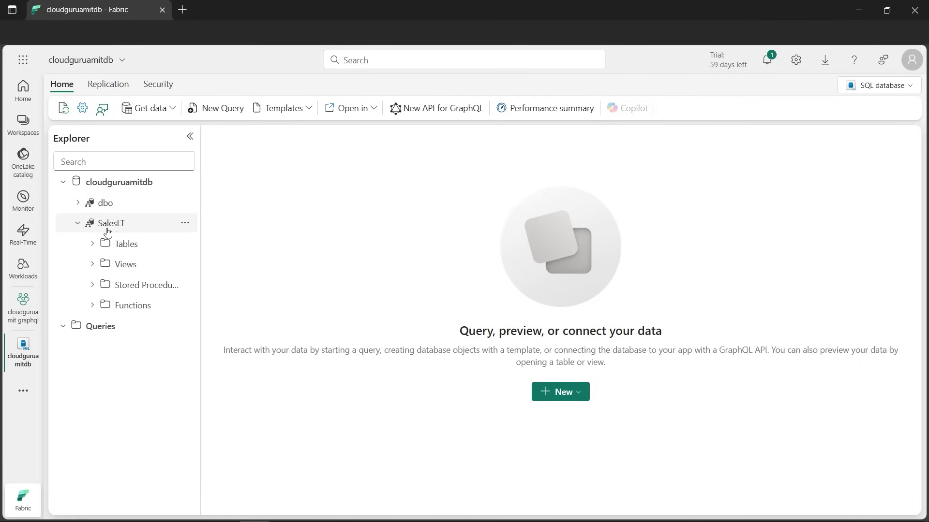
pyautogui.moveTo(126, 245)
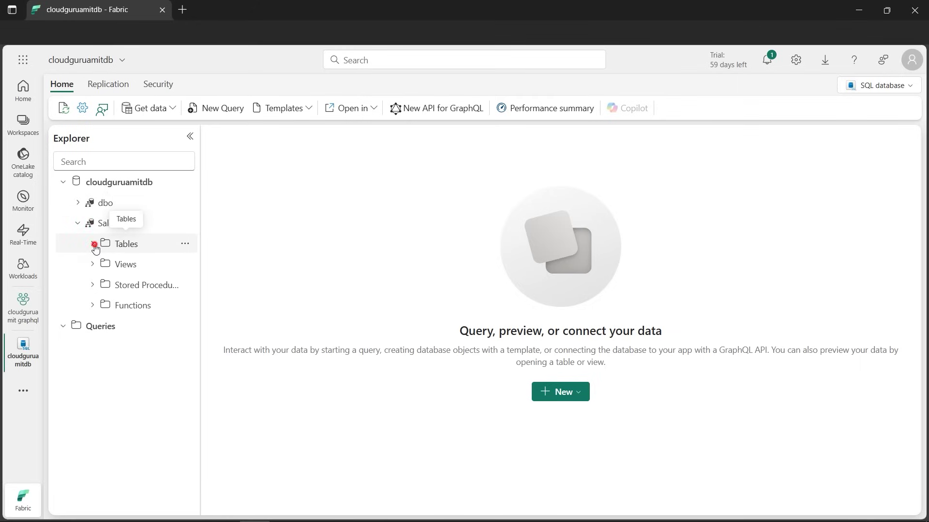
pyautogui.click(93, 244)
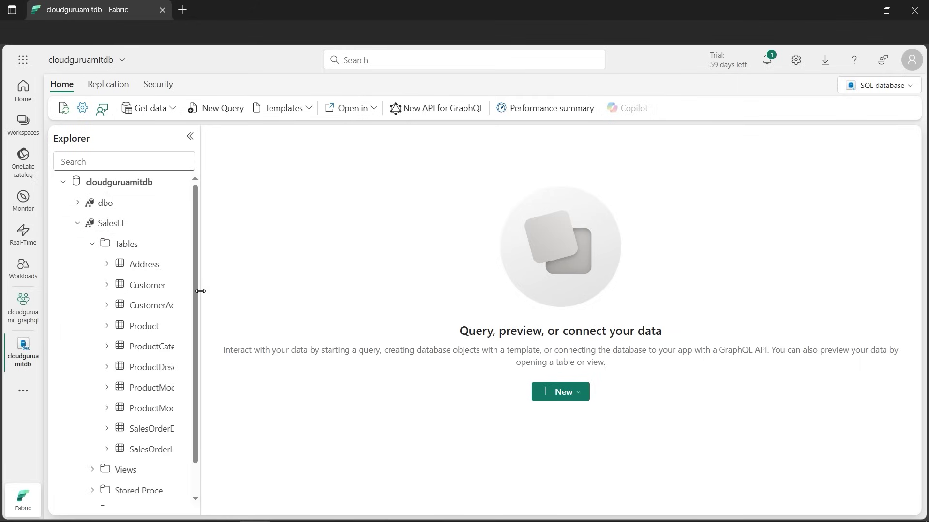
pyautogui.moveTo(144, 325)
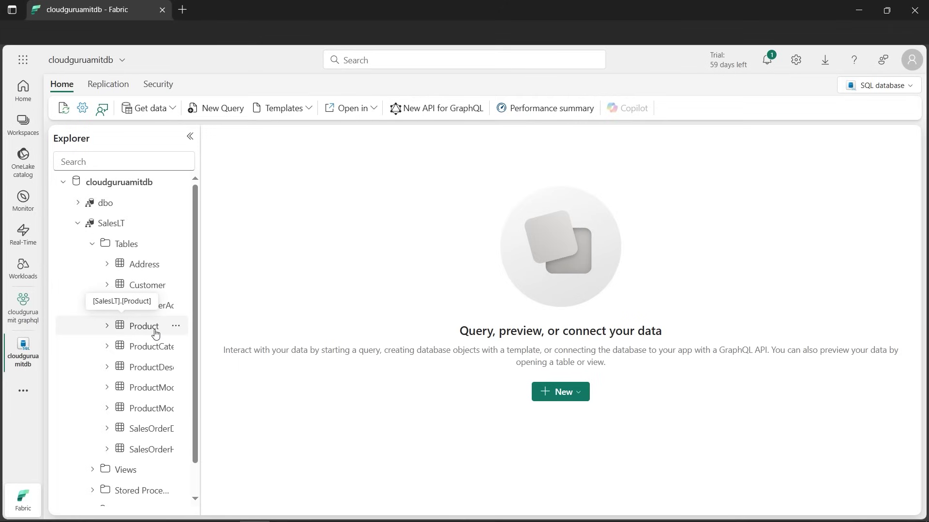
pyautogui.click(176, 325)
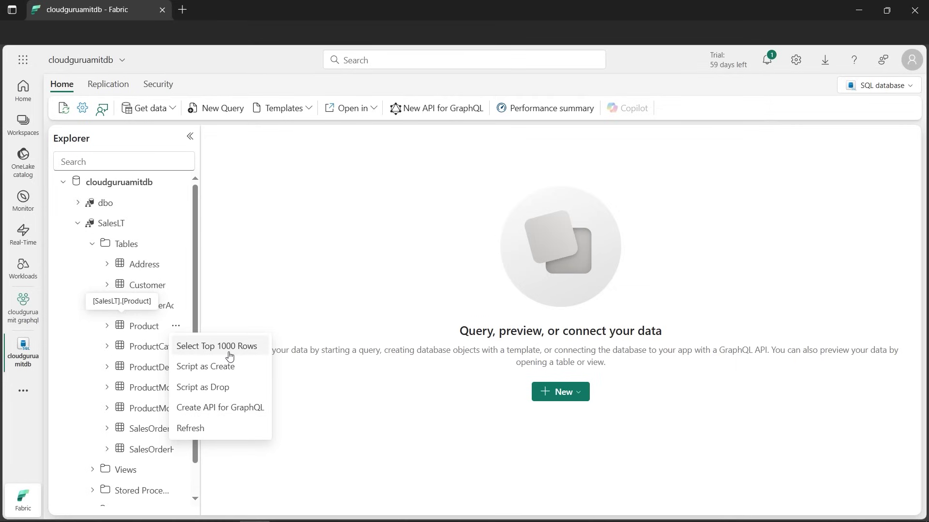
pyautogui.click(216, 346)
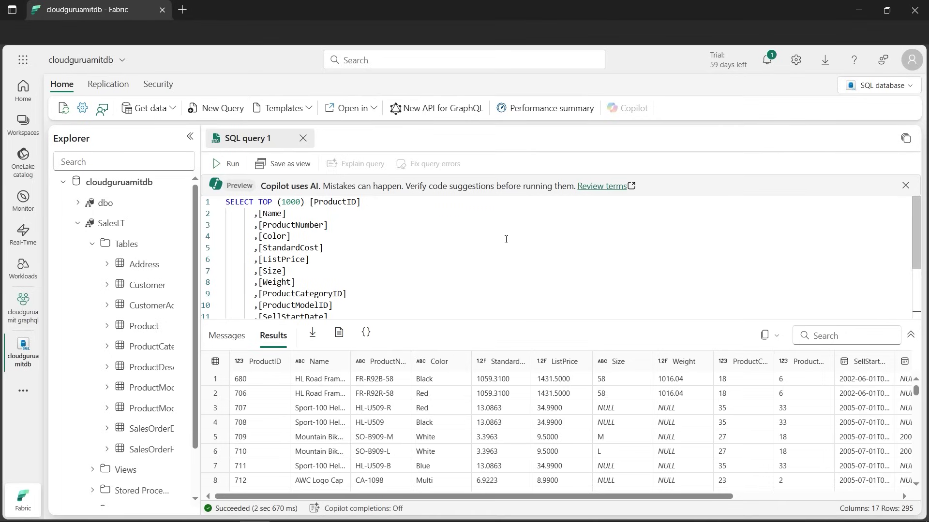
pyautogui.scroll(-4, 505, 240)
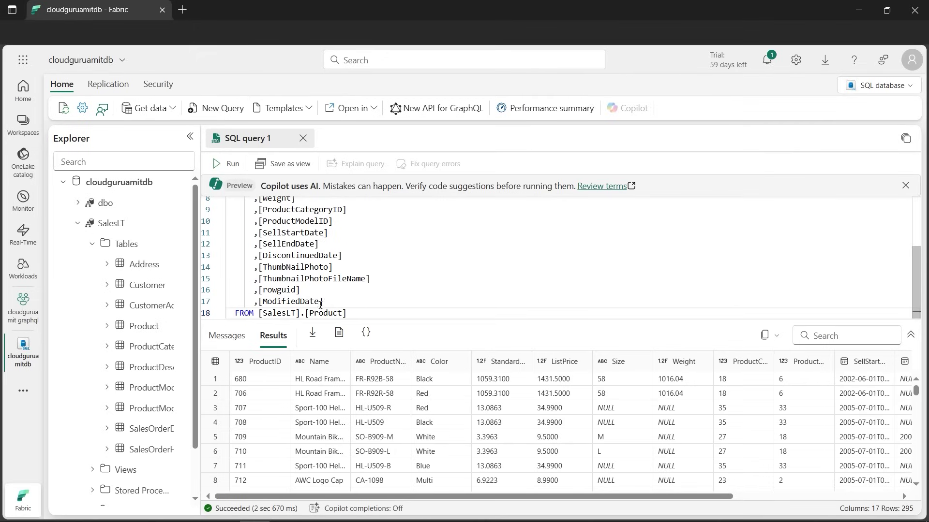
pyautogui.click(321, 312)
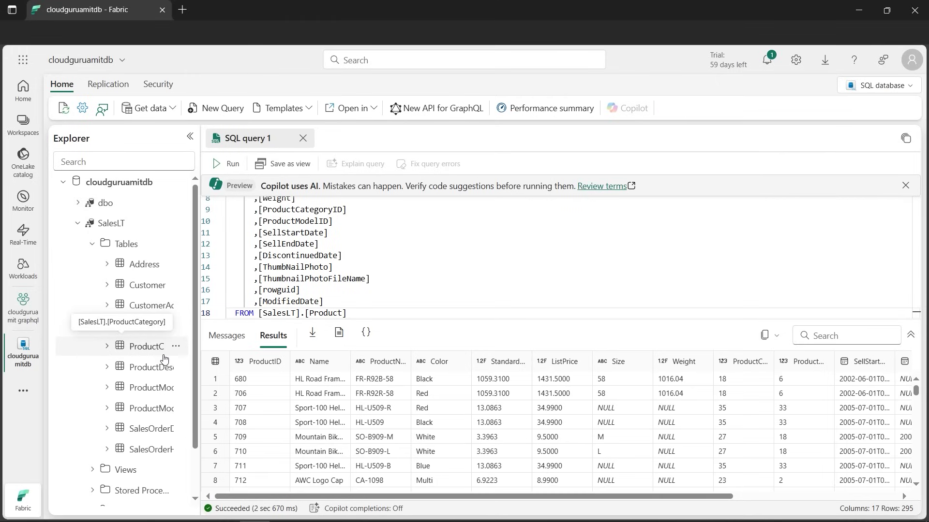
# Query the top 1000 SalesLT.ProductCategory rows and rerun it, returning 41 categories.
pyautogui.click(176, 347)
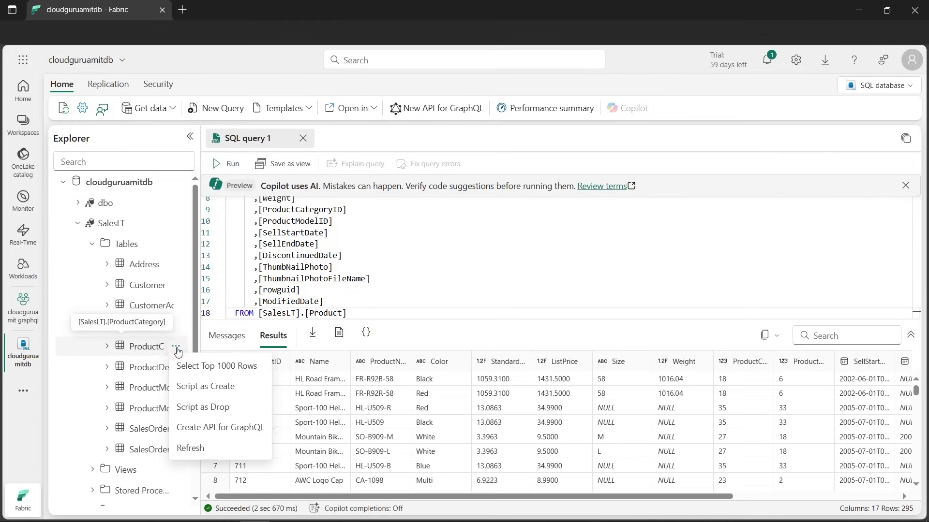
pyautogui.click(217, 366)
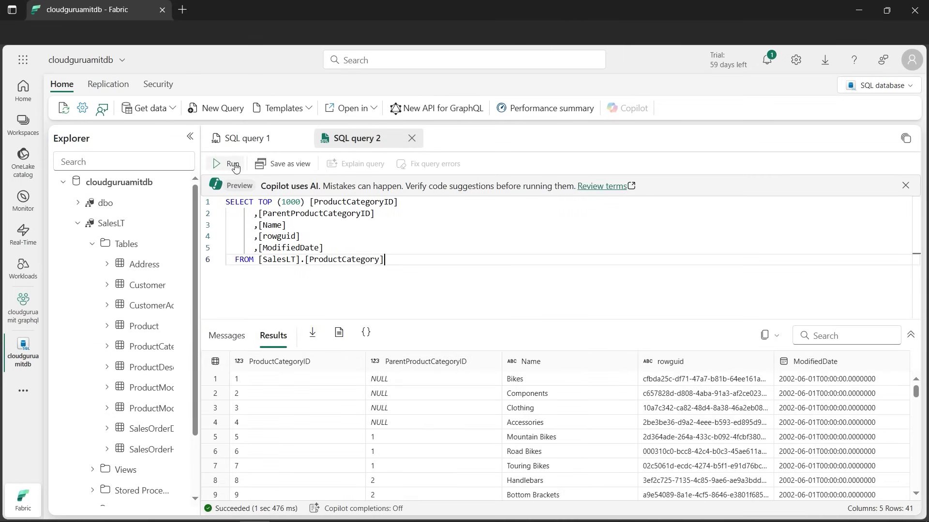
pyautogui.click(232, 165)
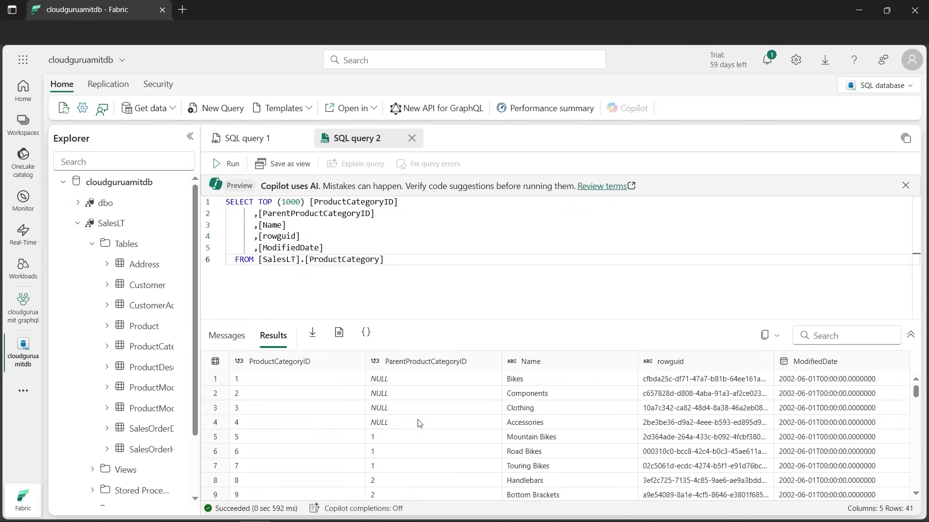
pyautogui.moveTo(916, 393); pyautogui.dragTo(916, 451)
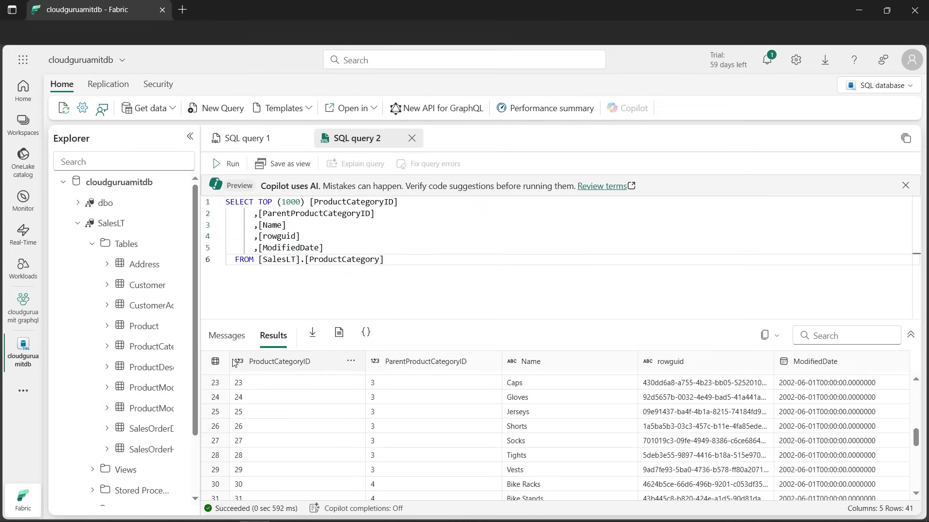
# In the cloudguruamit graphql workspace, create an API for GraphQL named 'graphql'.
pyautogui.click(28, 129)
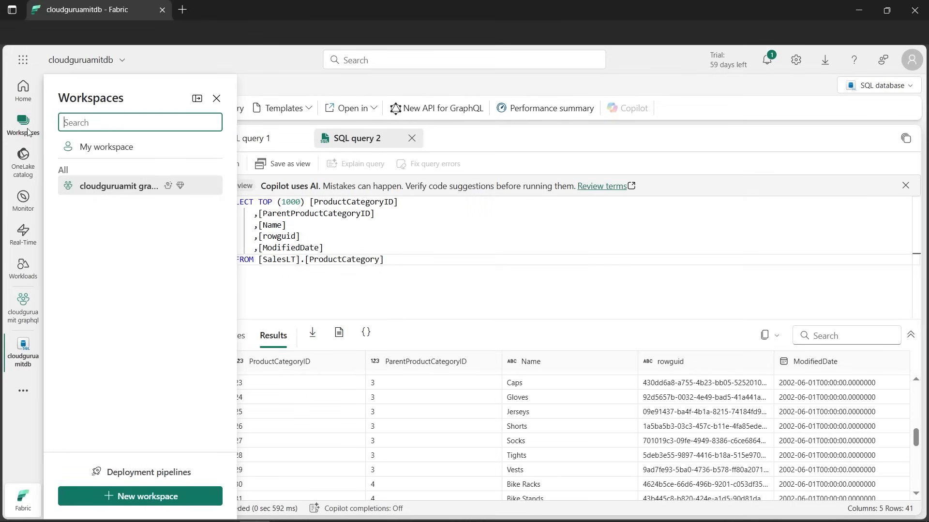
pyautogui.click(114, 188)
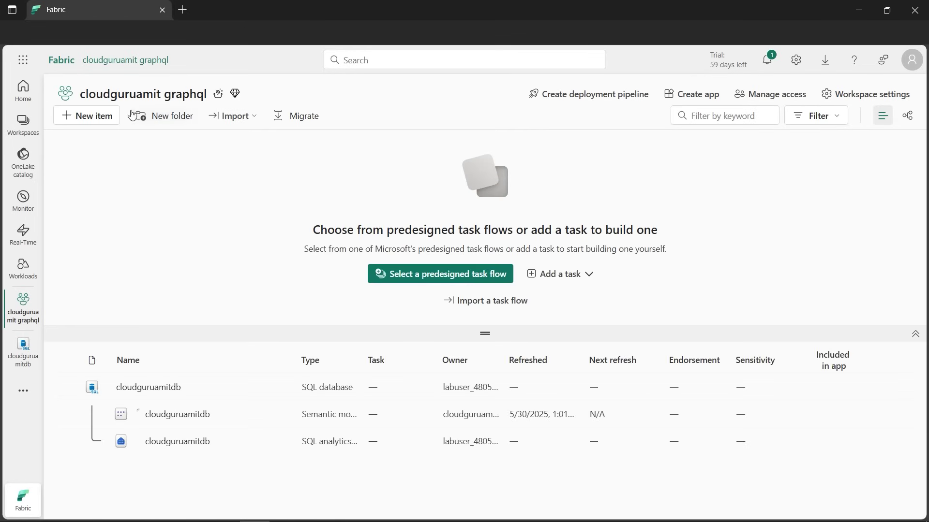
pyautogui.click(104, 119)
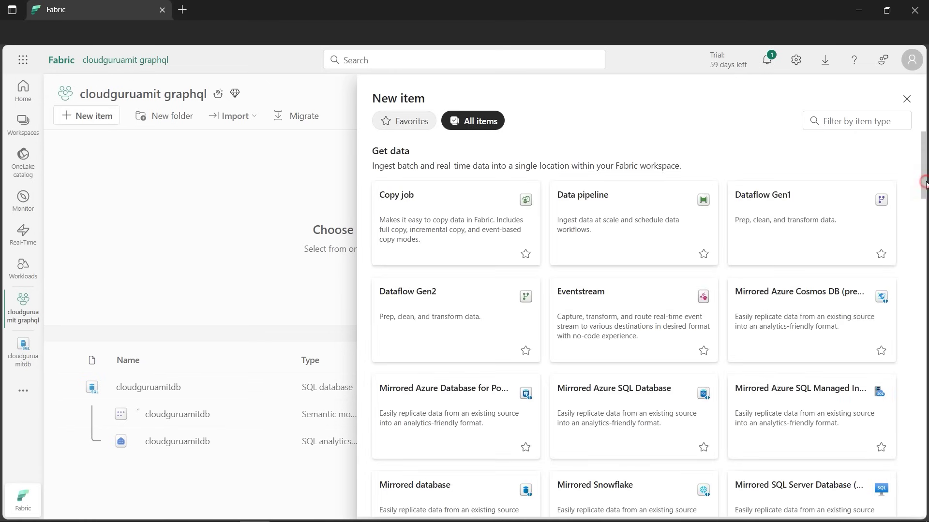
pyautogui.moveTo(924, 191); pyautogui.dragTo(923, 501)
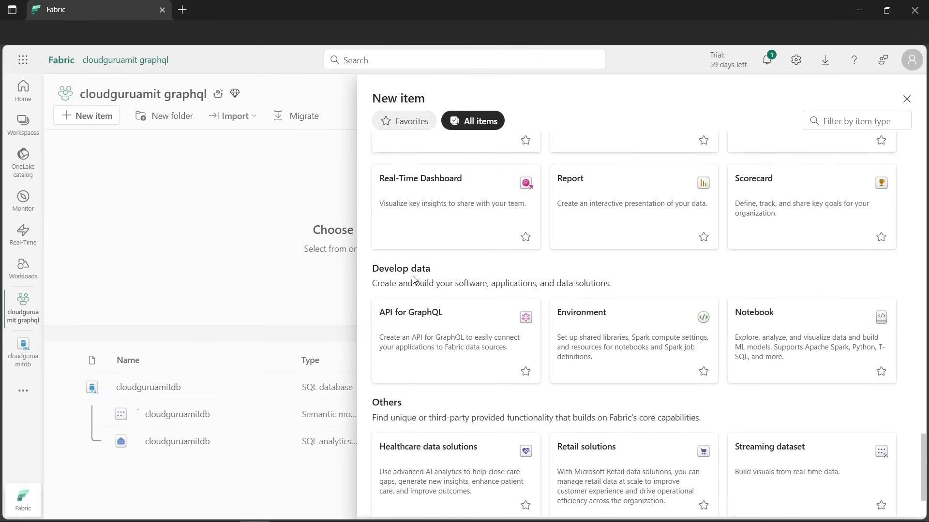
pyautogui.click(418, 323)
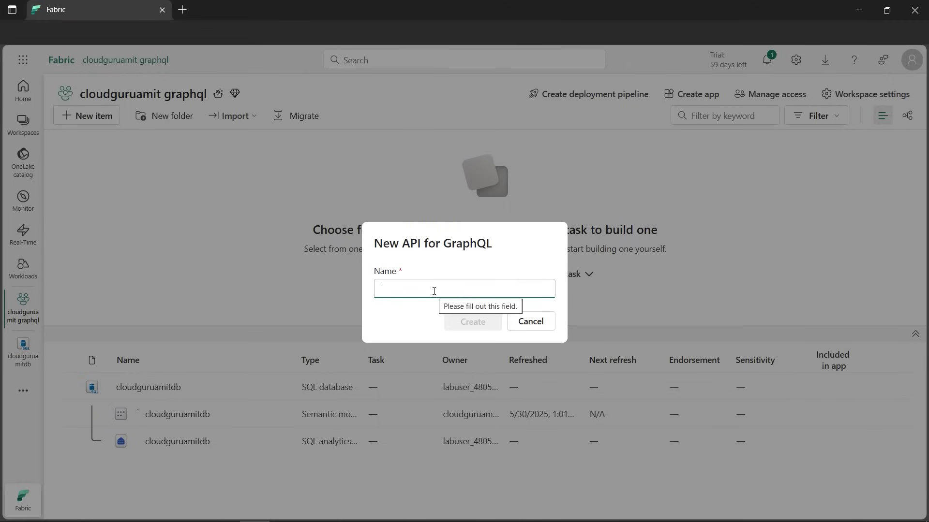
pyautogui.write('graphql')
pyautogui.click(471, 322)
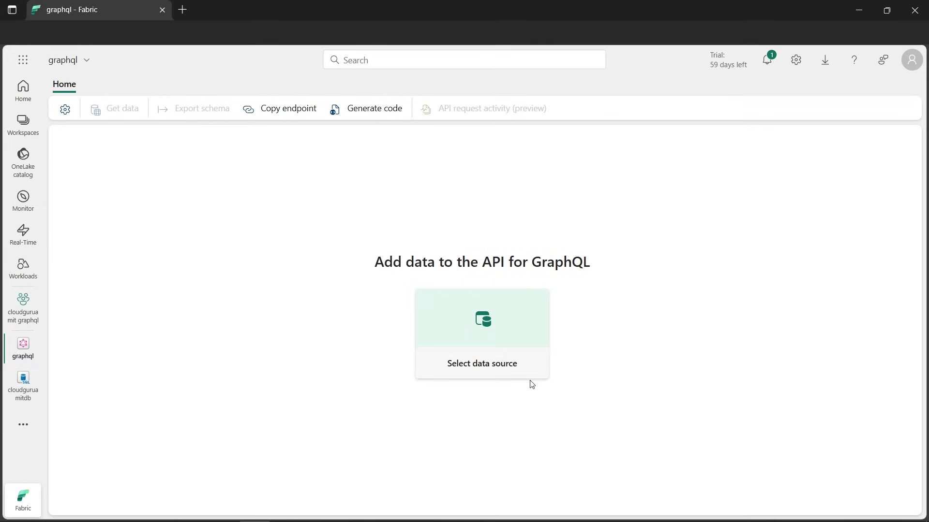
# Add a data source using Fabric SSO connectivity to reach the OneLake catalog.
pyautogui.click(496, 349)
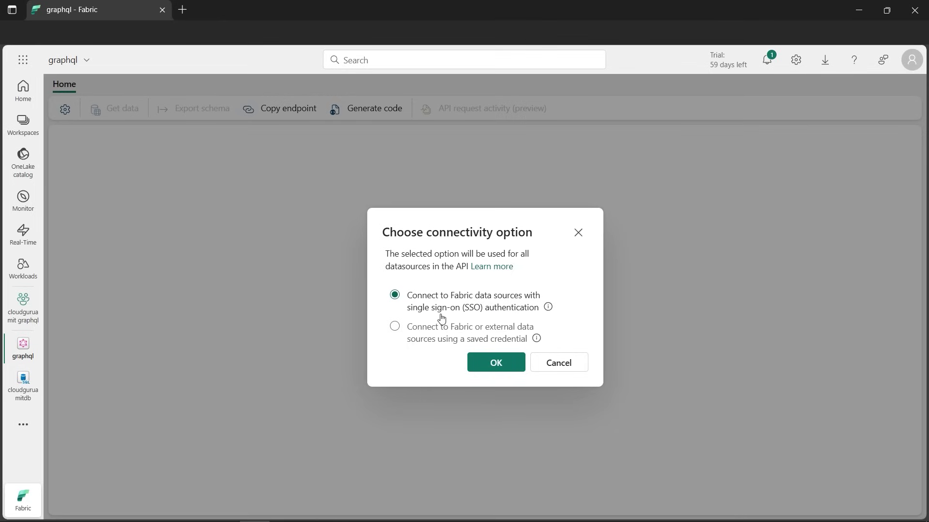
pyautogui.click(506, 363)
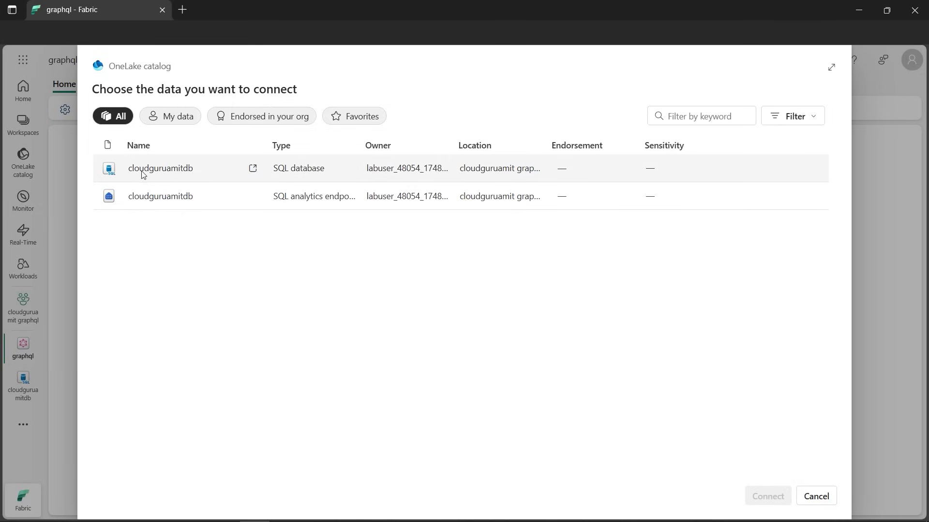
# Connect to the cloudguruamitdb SQL database from the OneLake catalog.
pyautogui.moveTo(298, 181)
pyautogui.click(172, 175)
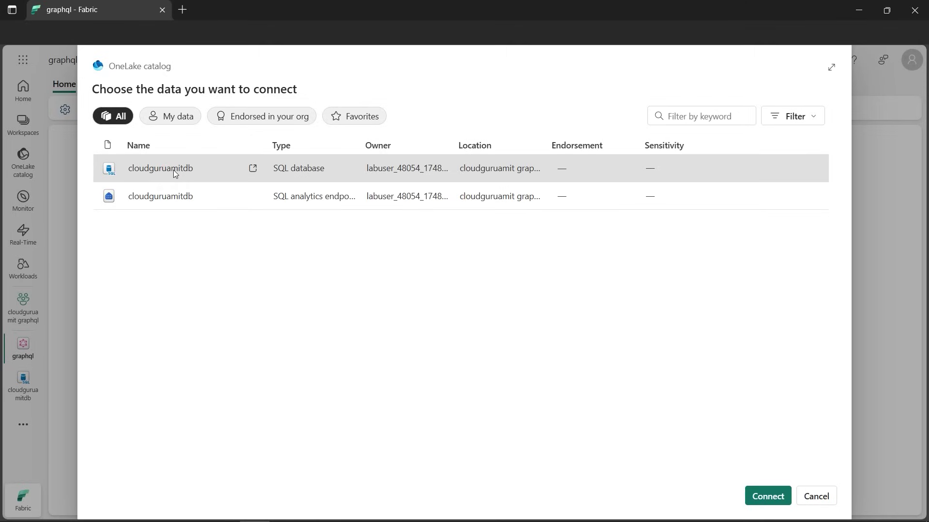
pyautogui.click(768, 497)
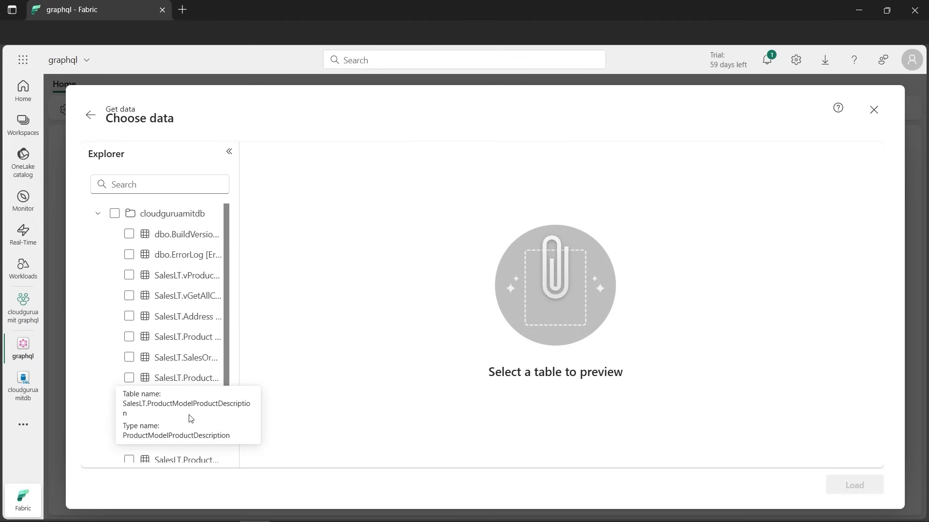
pyautogui.moveTo(227, 350)
pyautogui.mouseDown()
pyautogui.moveTo(231, 376)
pyautogui.moveTo(230, 334)
pyautogui.mouseUp()
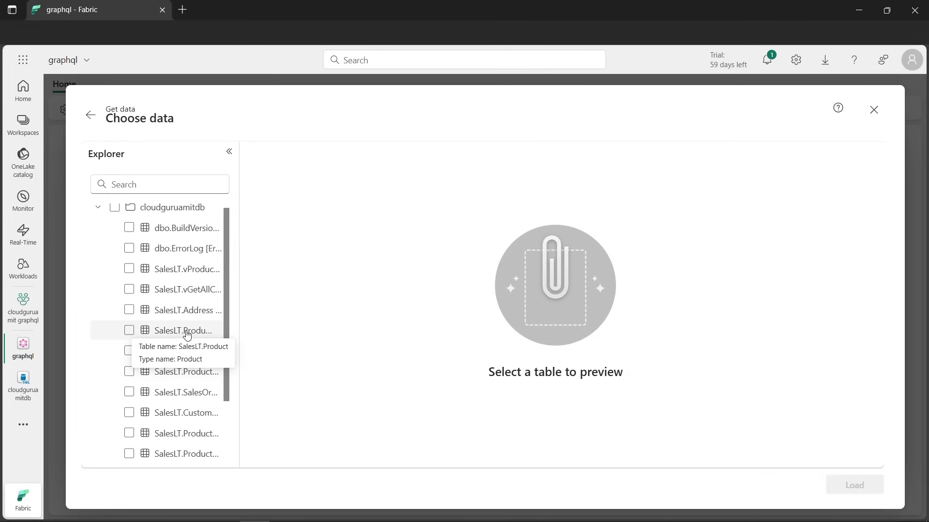
# Tick the SalesLT.Product table and load it into the API.
pyautogui.click(129, 330)
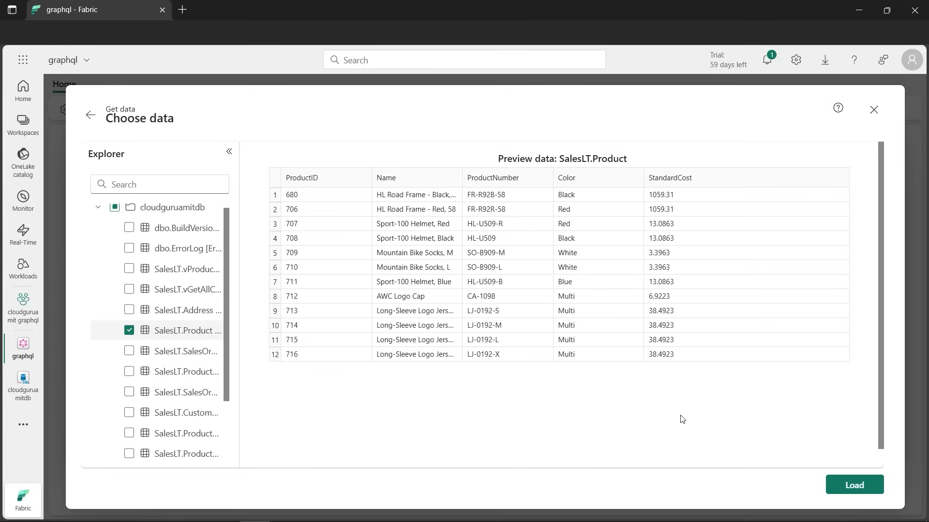
pyautogui.click(855, 485)
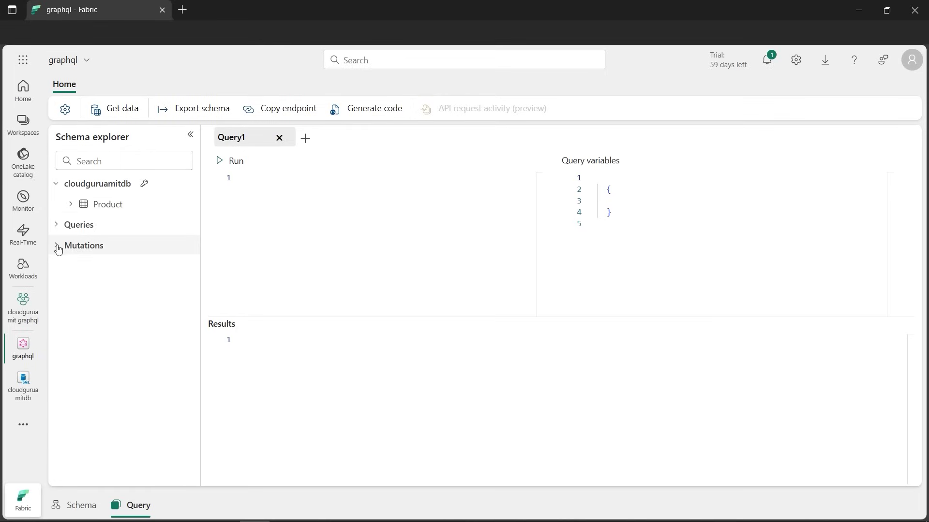
# Under Mutations, disable createProduct, updateProduct and deleteProduct.
pyautogui.click(58, 246)
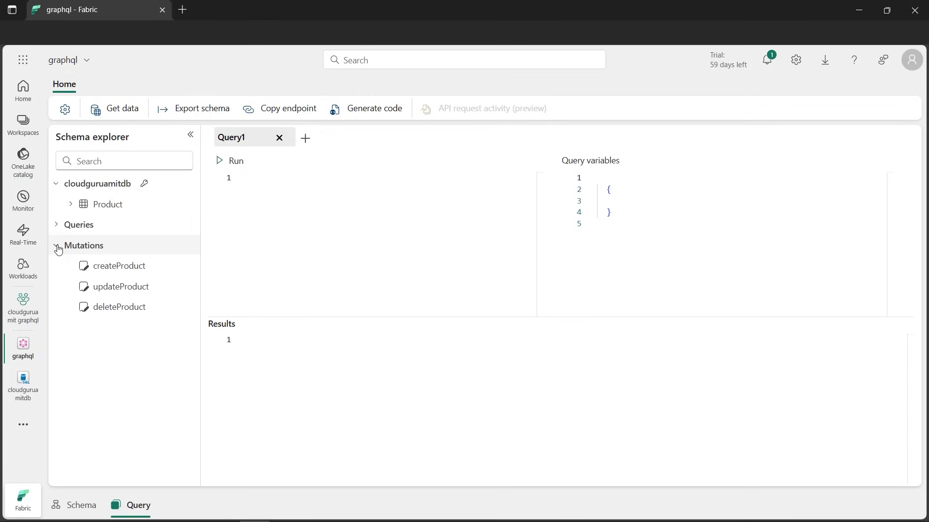
pyautogui.moveTo(121, 287)
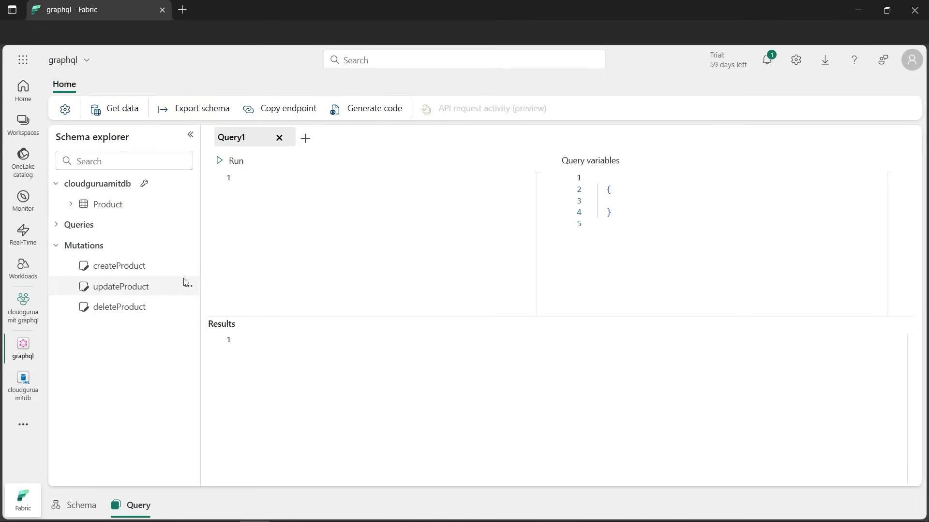
pyautogui.click(189, 266)
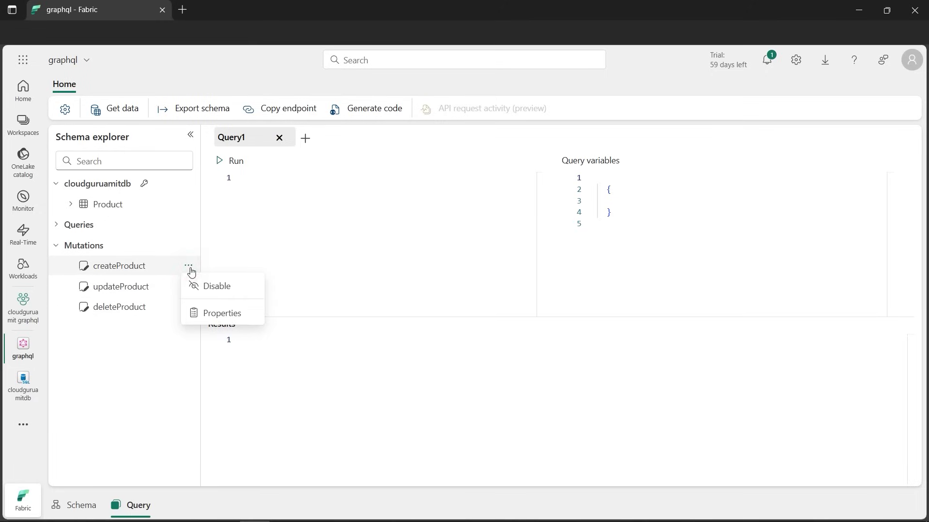
pyautogui.click(210, 289)
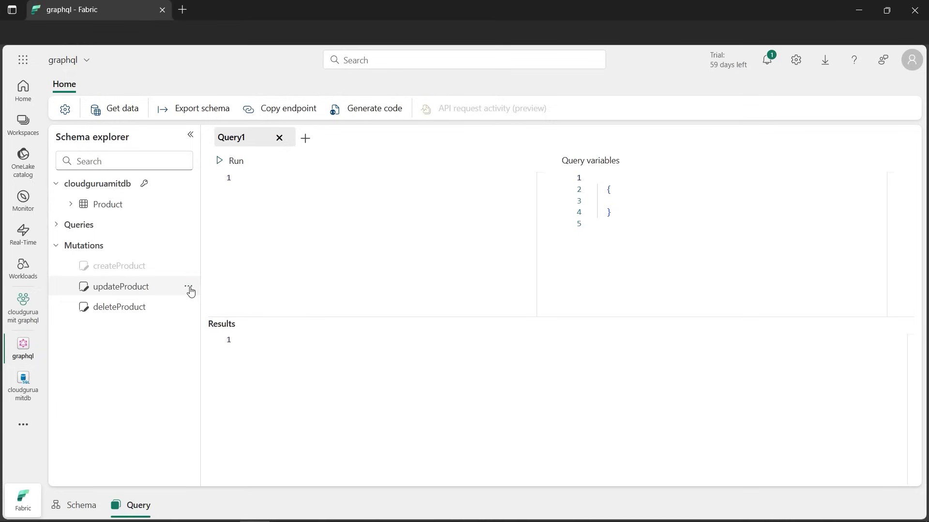
pyautogui.click(189, 287)
pyautogui.click(206, 307)
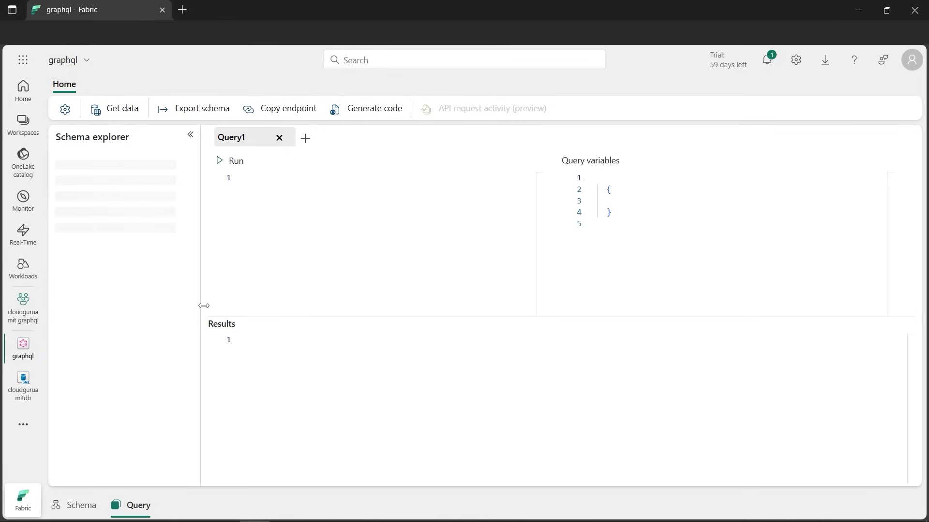
pyautogui.click(190, 307)
pyautogui.moveTo(119, 306)
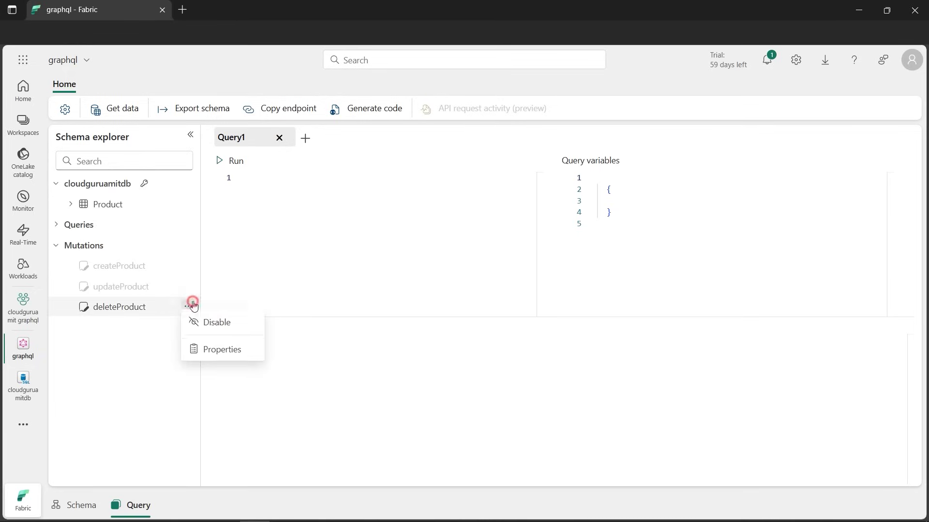
pyautogui.click(215, 322)
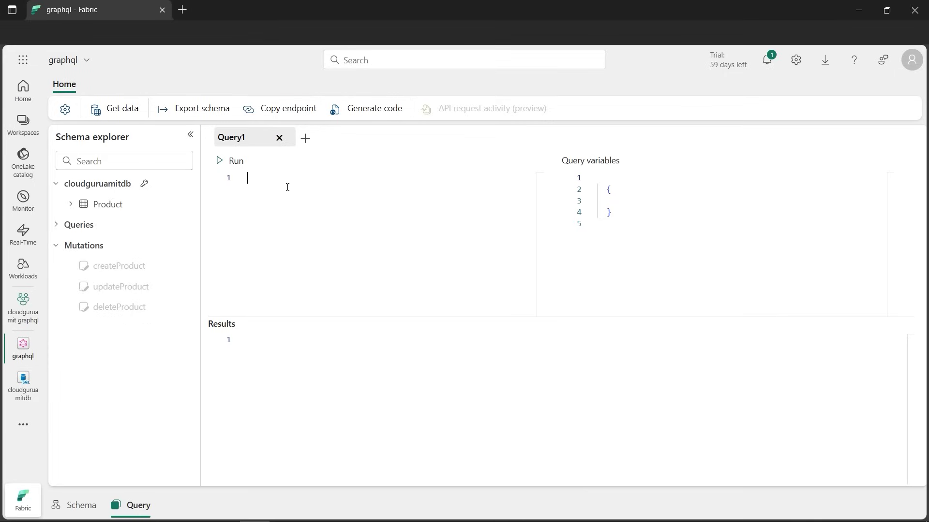
# Copy the full HL Road Frame GraphQL query from Word and return to the Fabric window.
pyautogui.click(315, 515)
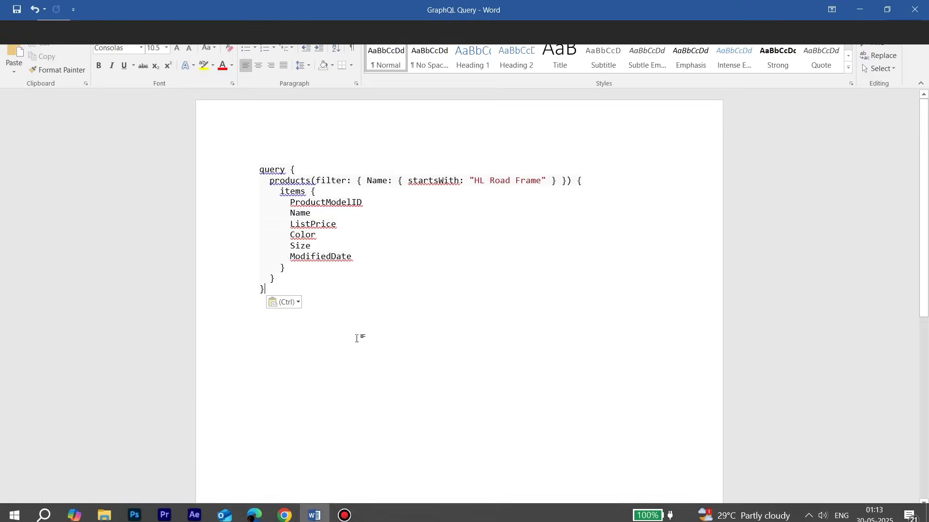
pyautogui.hotkey('ctrl', 'a')
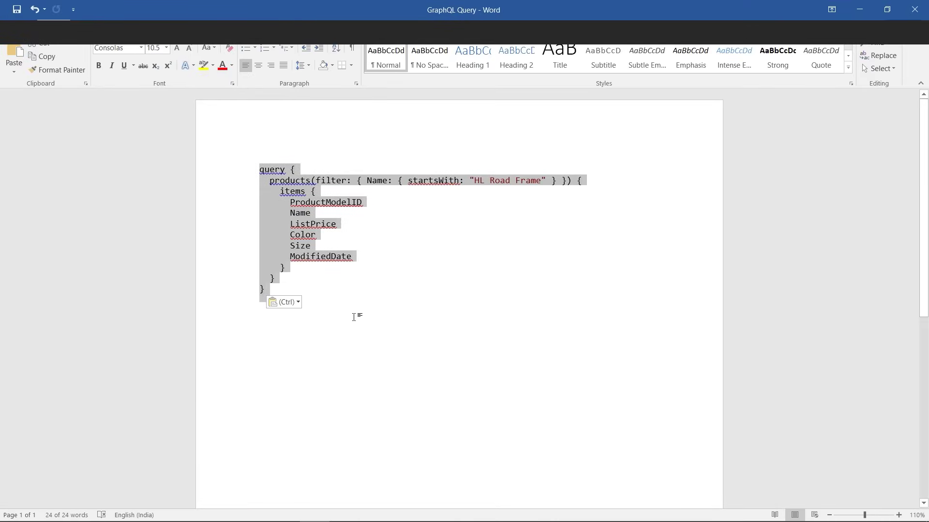
pyautogui.hotkey('ctrl', 'c')
pyautogui.click(859, 9)
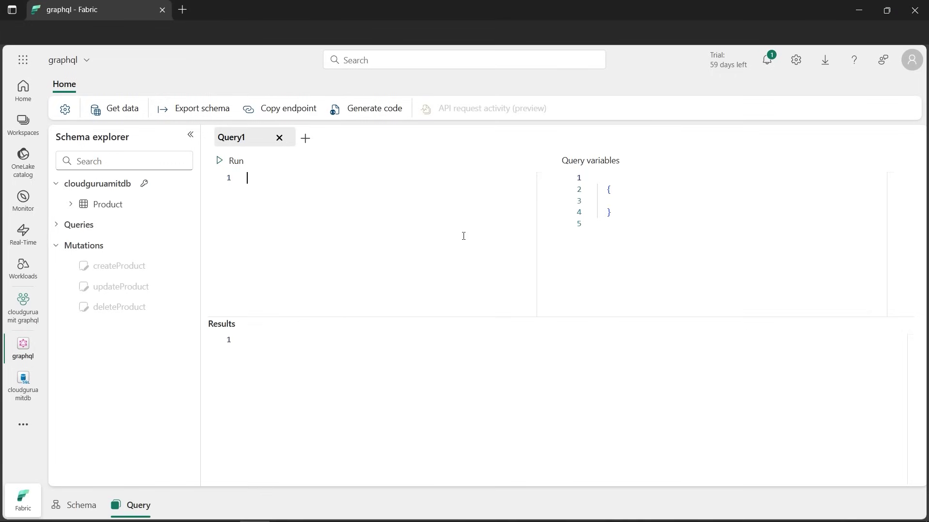
# Paste and run the query in Query1, then highlight its startsWith 'HL Road Frame' Name filter.
pyautogui.hotkey('ctrl', 'v')
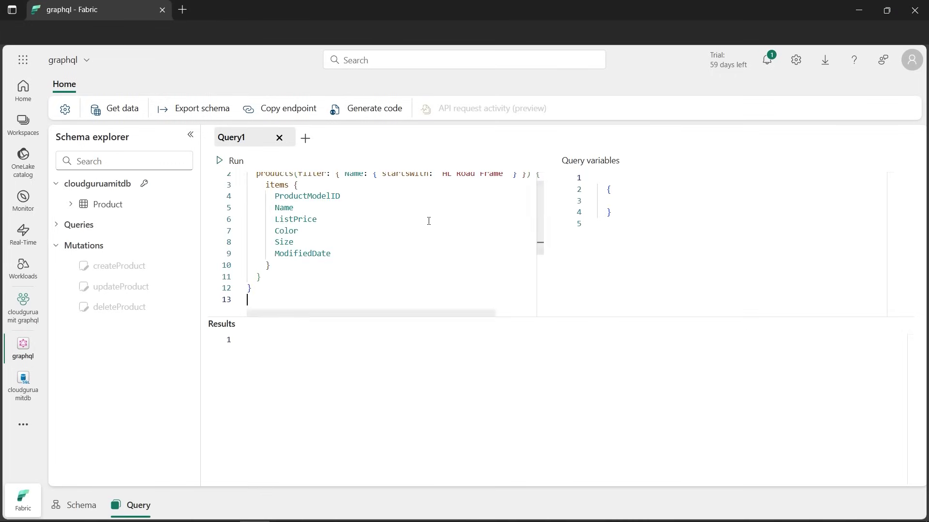
pyautogui.click(230, 161)
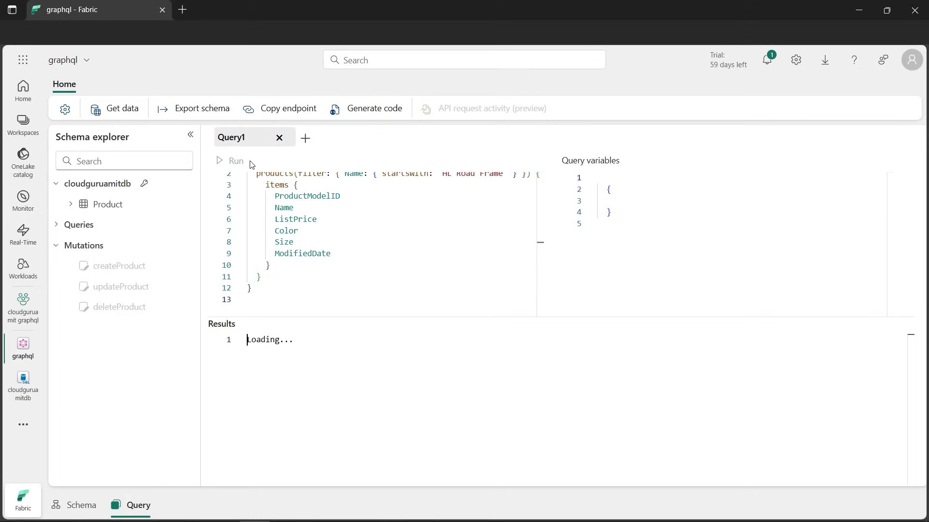
pyautogui.scroll(1, 362, 218)
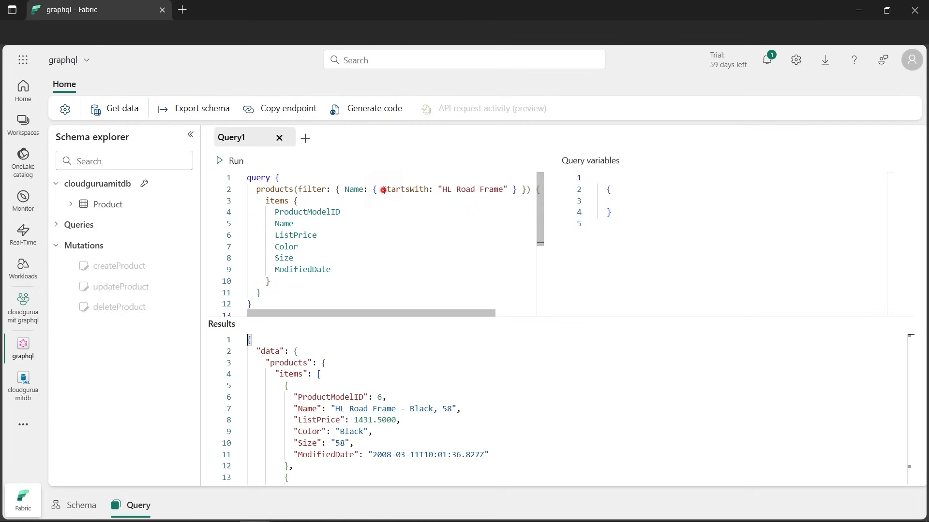
pyautogui.doubleClick(403, 189)
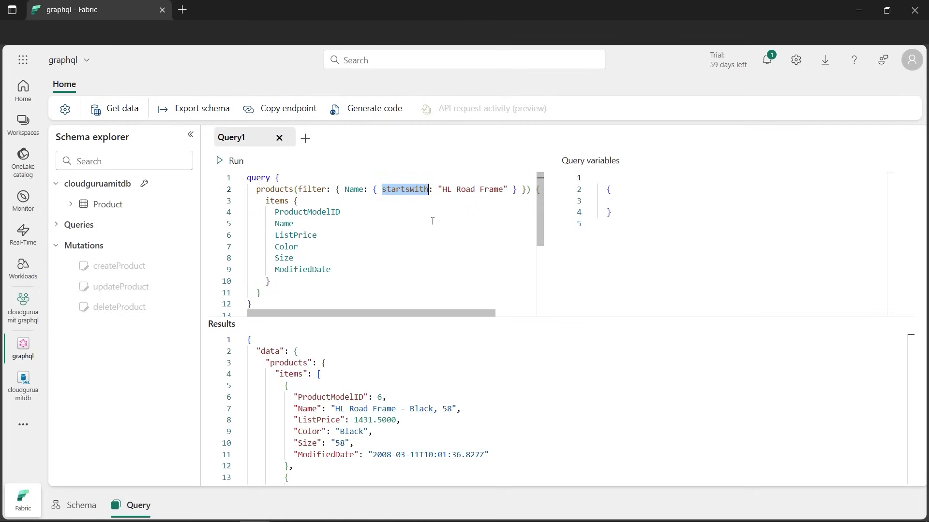
pyautogui.press('Down')
pyautogui.press('Down')
pyautogui.press('Down')
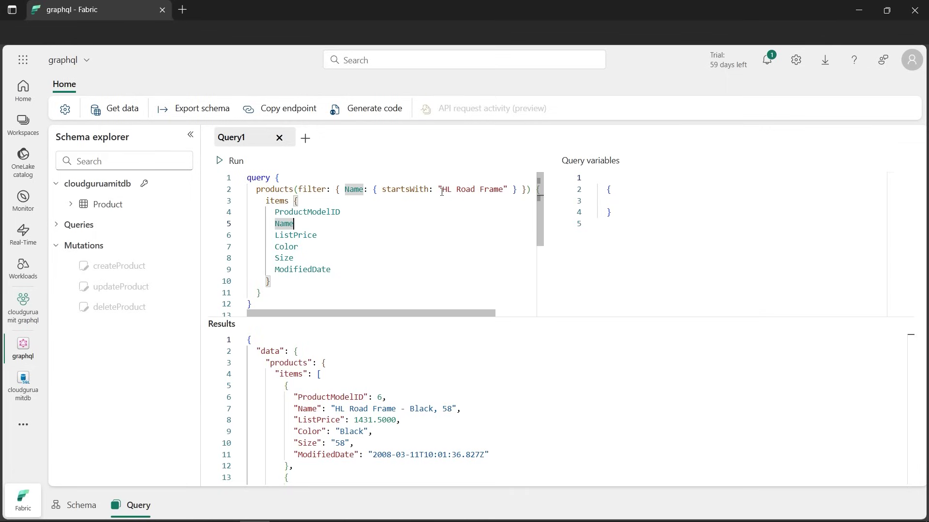
pyautogui.moveTo(441, 190); pyautogui.dragTo(502, 189)
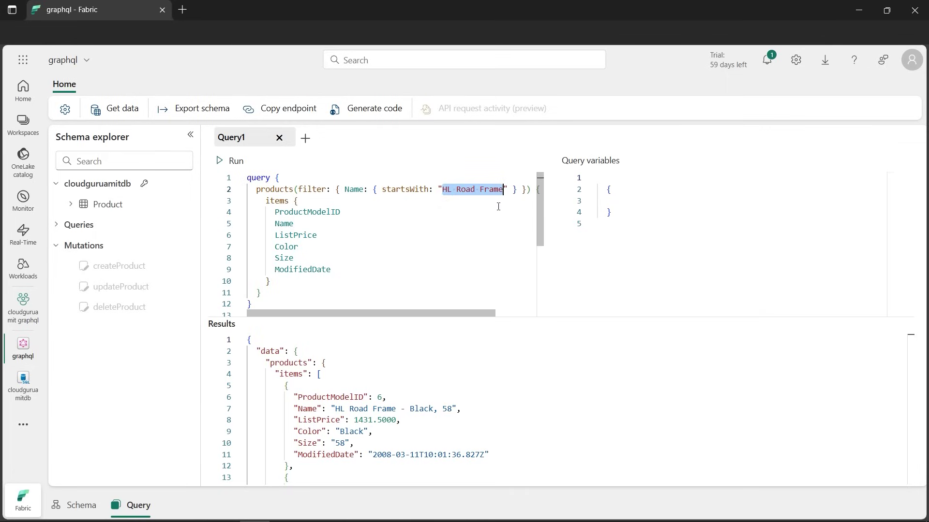
pyautogui.moveTo(912, 341); pyautogui.dragTo(911, 403)
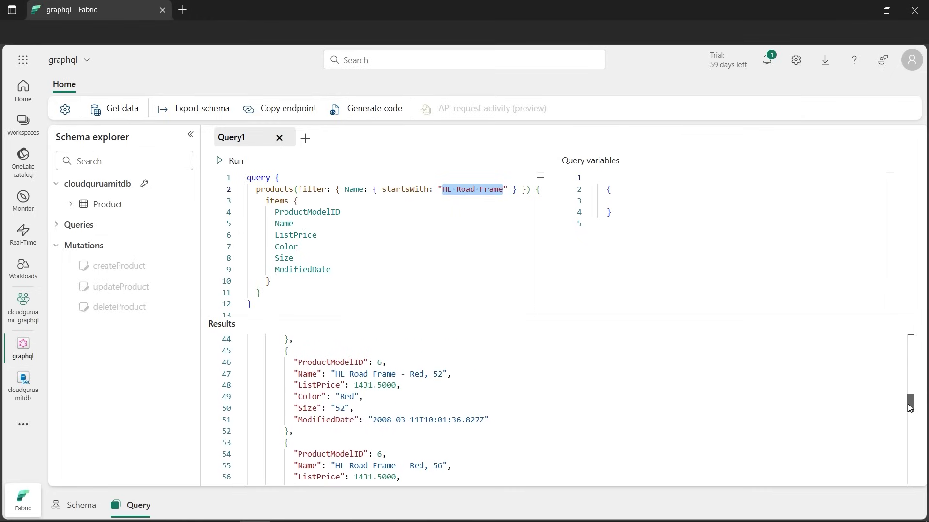
pyautogui.moveTo(335, 374); pyautogui.dragTo(401, 375)
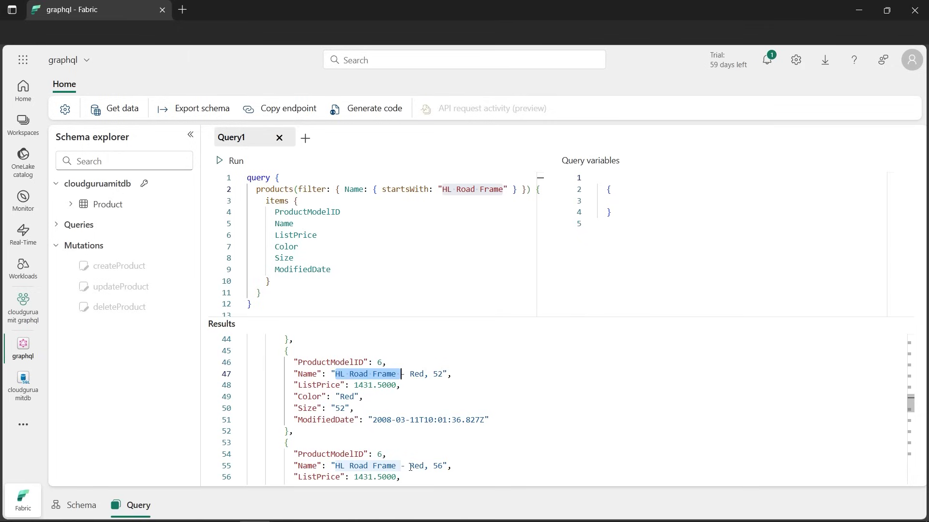
pyautogui.moveTo(410, 466); pyautogui.dragTo(433, 467)
pyautogui.doubleClick(435, 466)
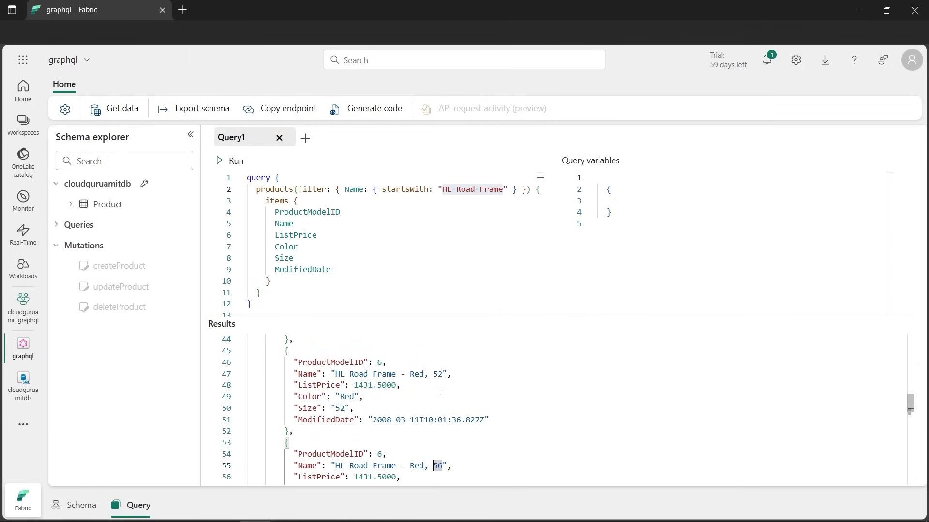
pyautogui.doubleClick(436, 373)
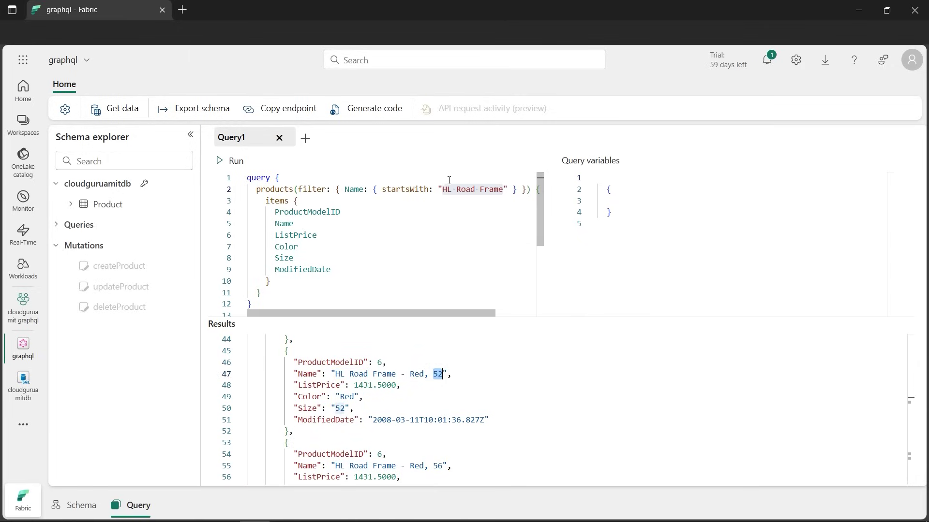
pyautogui.moveTo(442, 189); pyautogui.dragTo(503, 189)
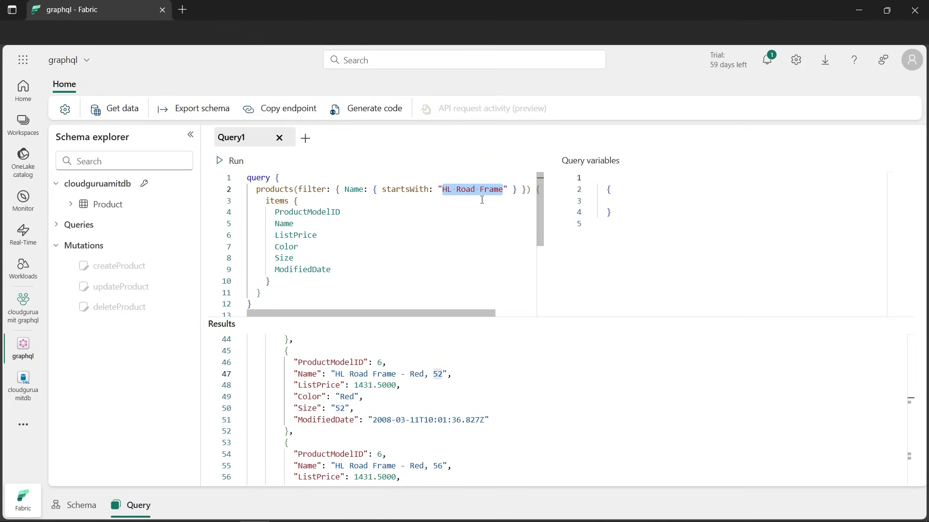
pyautogui.moveTo(381, 189); pyautogui.dragTo(437, 189)
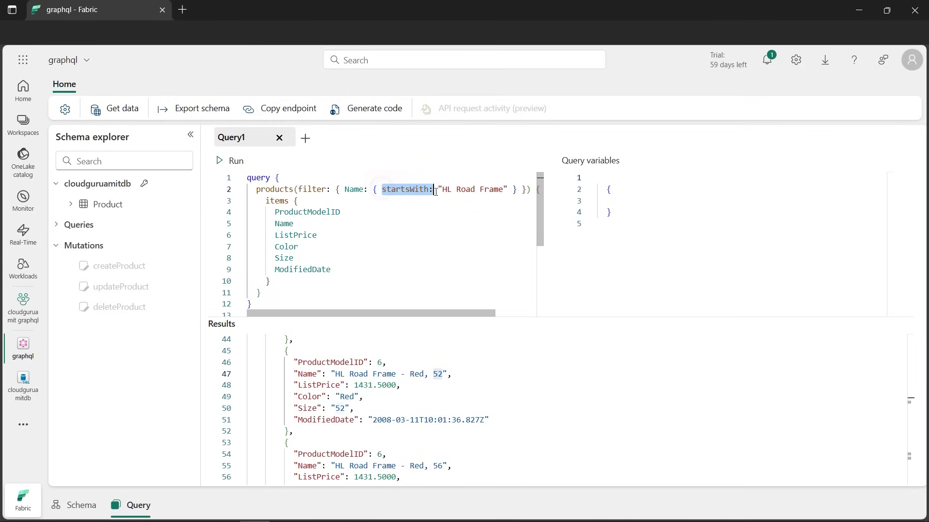
pyautogui.click(284, 259)
pyautogui.click(434, 397)
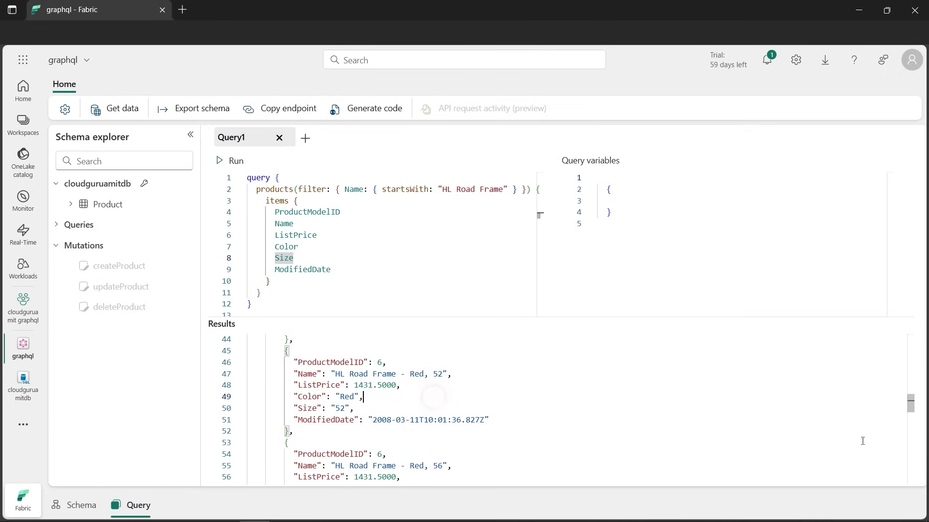
pyautogui.moveTo(911, 407); pyautogui.dragTo(911, 439)
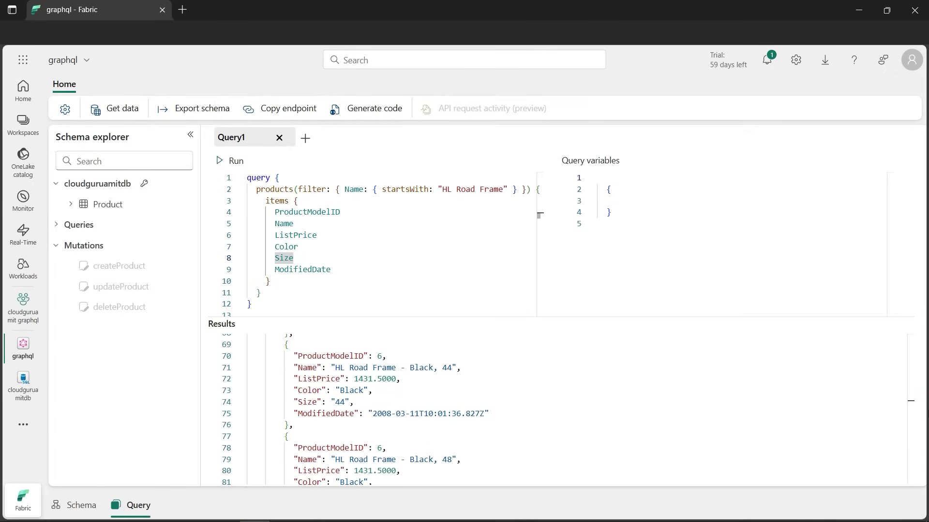